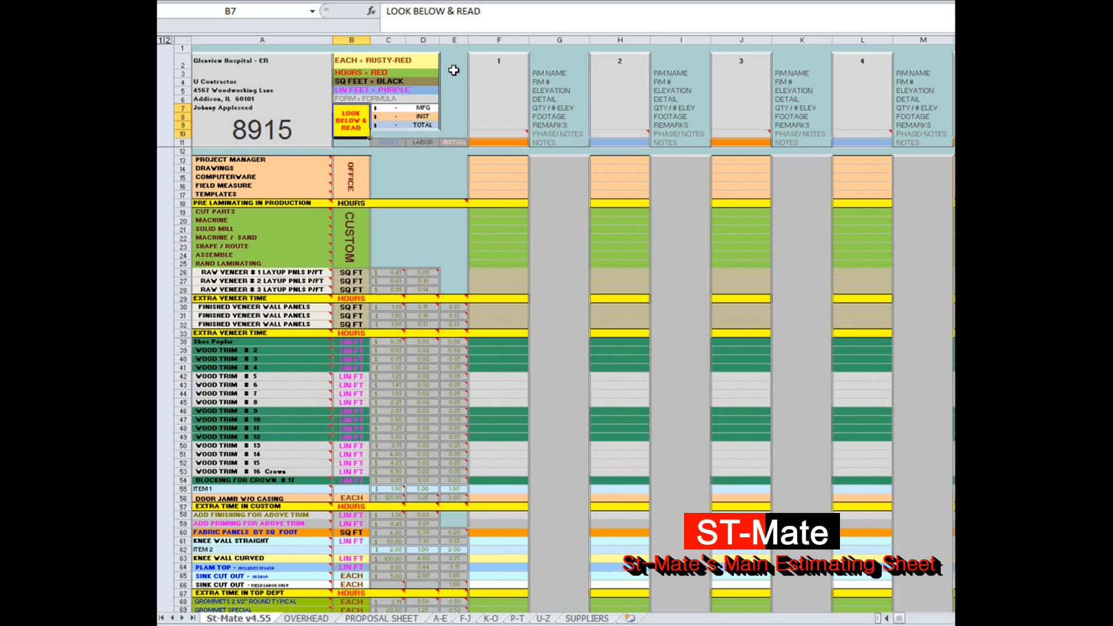
Step: Highlight the costs column and review the item costs from the veneer rows down to the TOTAL row
left_click(386, 36)
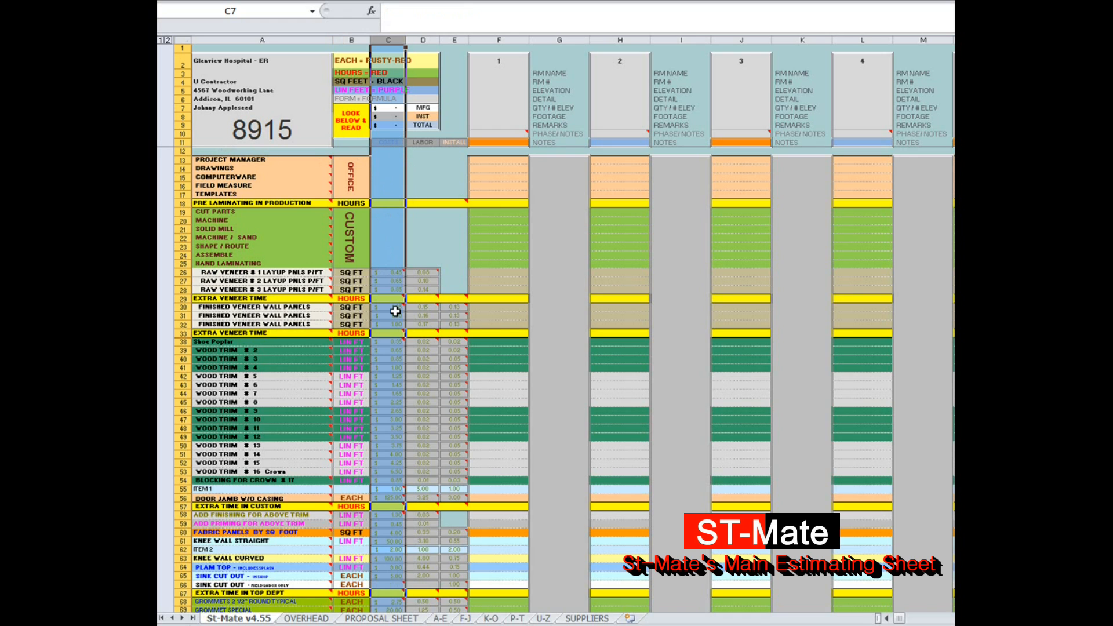
scroll(395, 310, "down", 2)
scroll(395, 311, "down", 2)
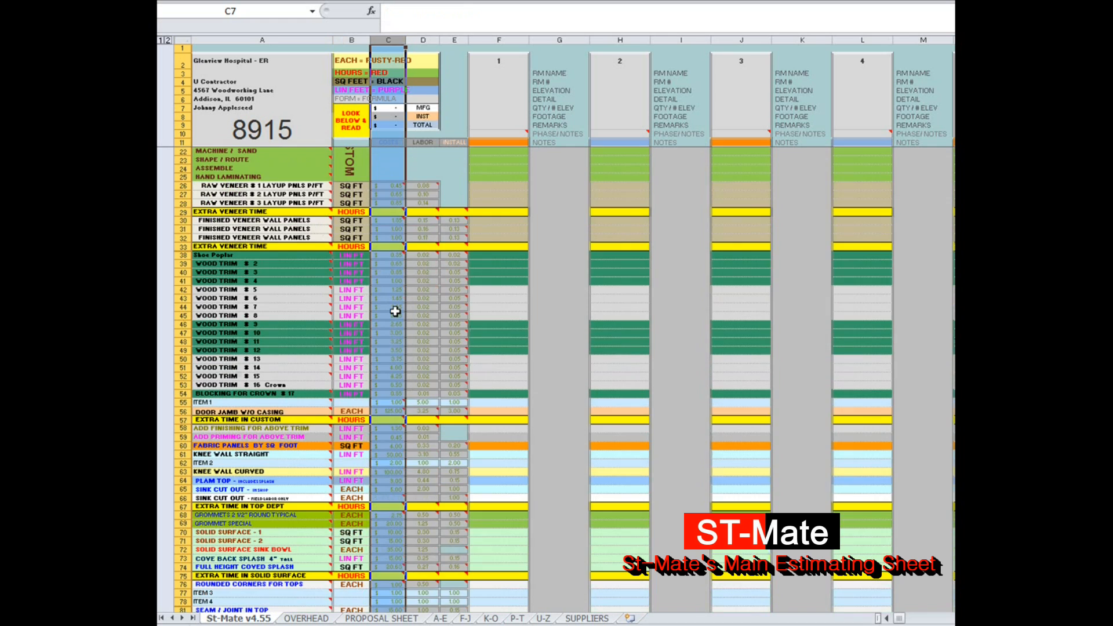
scroll(395, 311, "down", 4)
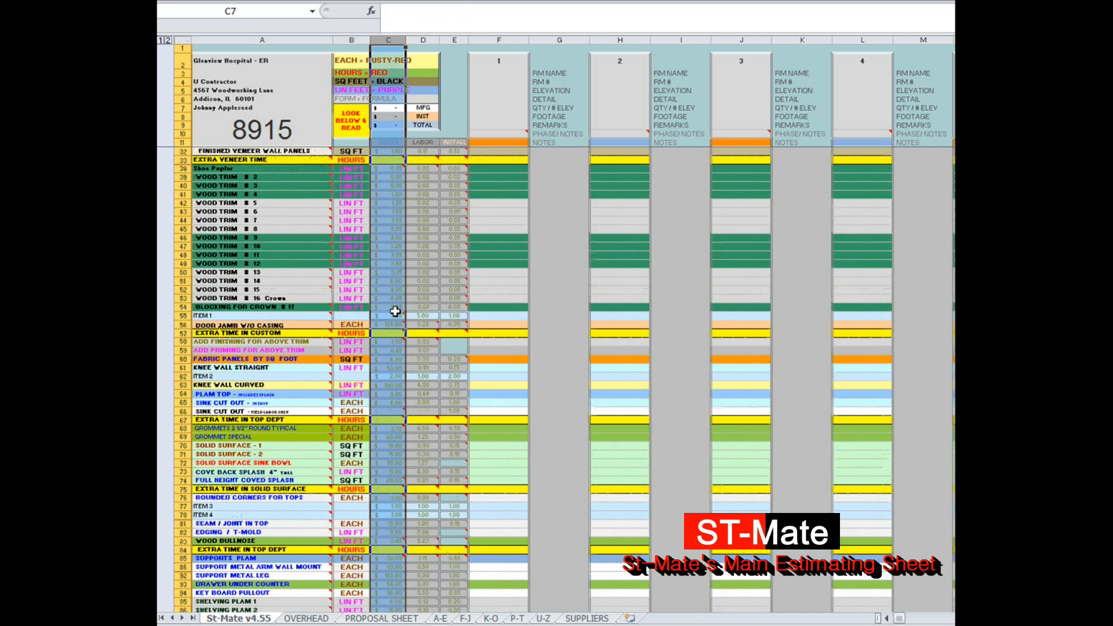
scroll(395, 312, "down", 1)
scroll(395, 311, "down", 2)
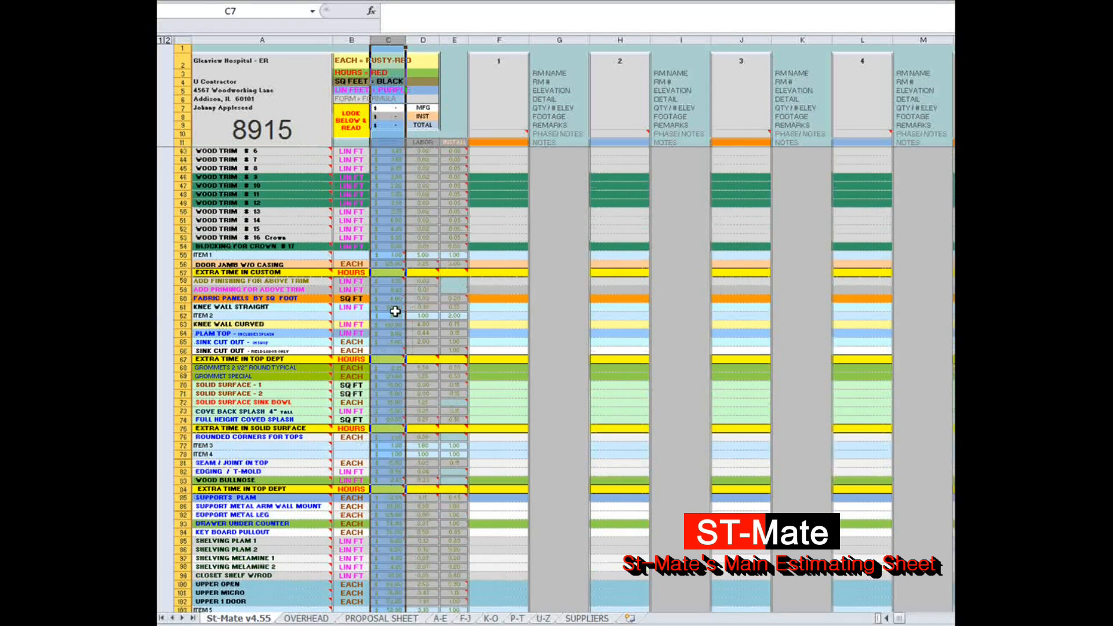
scroll(395, 312, "down", 2)
scroll(395, 312, "down", 2)
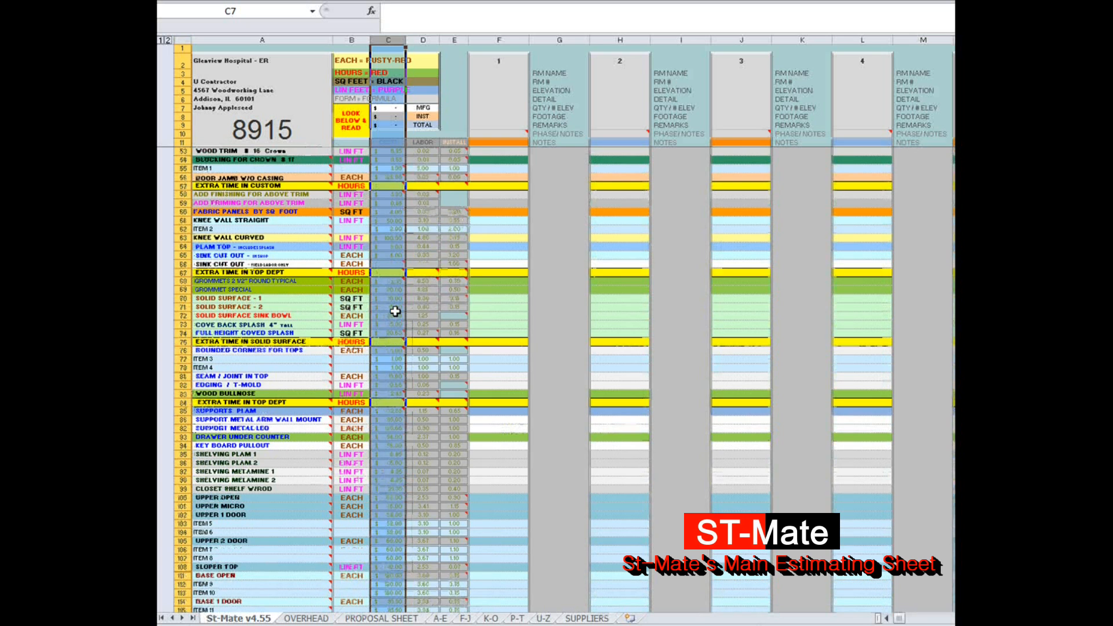
scroll(395, 312, "down", 2)
scroll(395, 311, "down", 2)
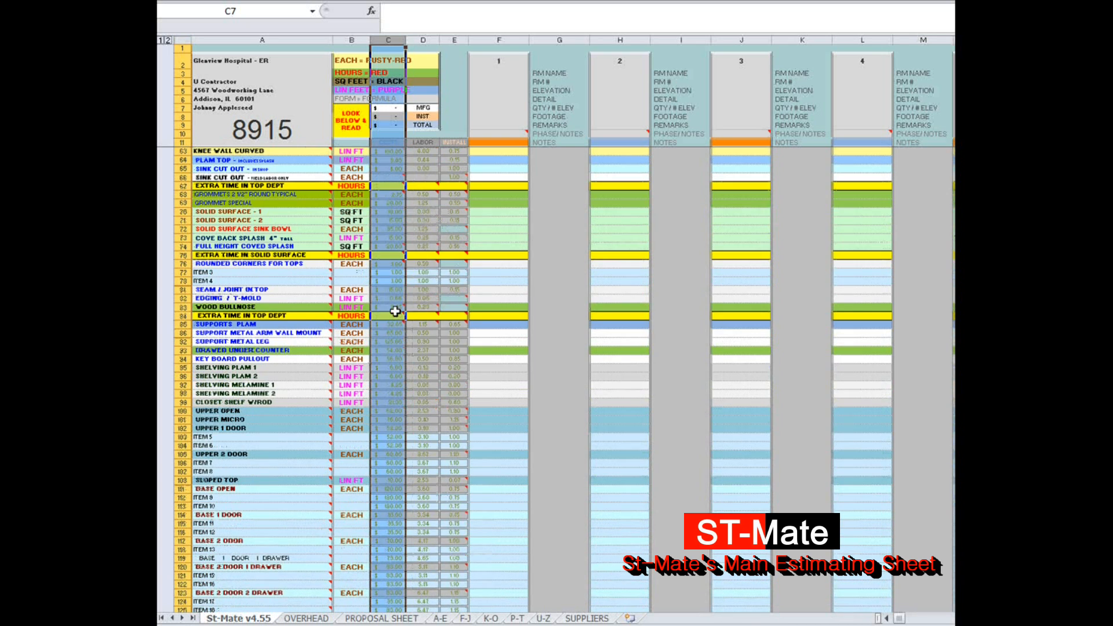
scroll(395, 312, "down", 2)
scroll(395, 311, "down", 2)
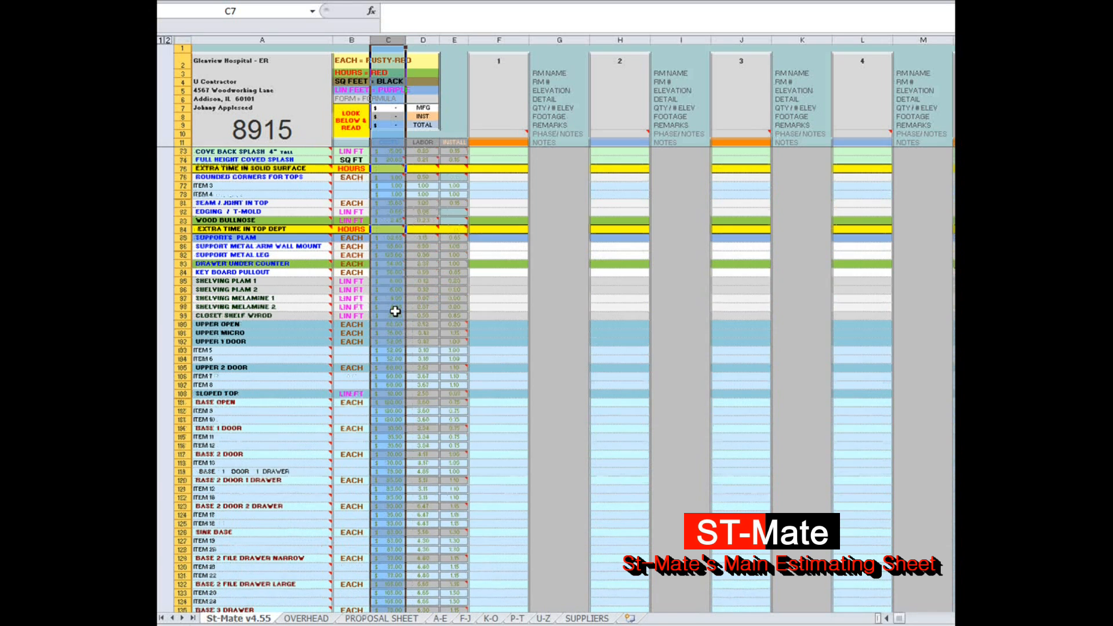
scroll(395, 312, "down", 2)
scroll(395, 311, "down", 1)
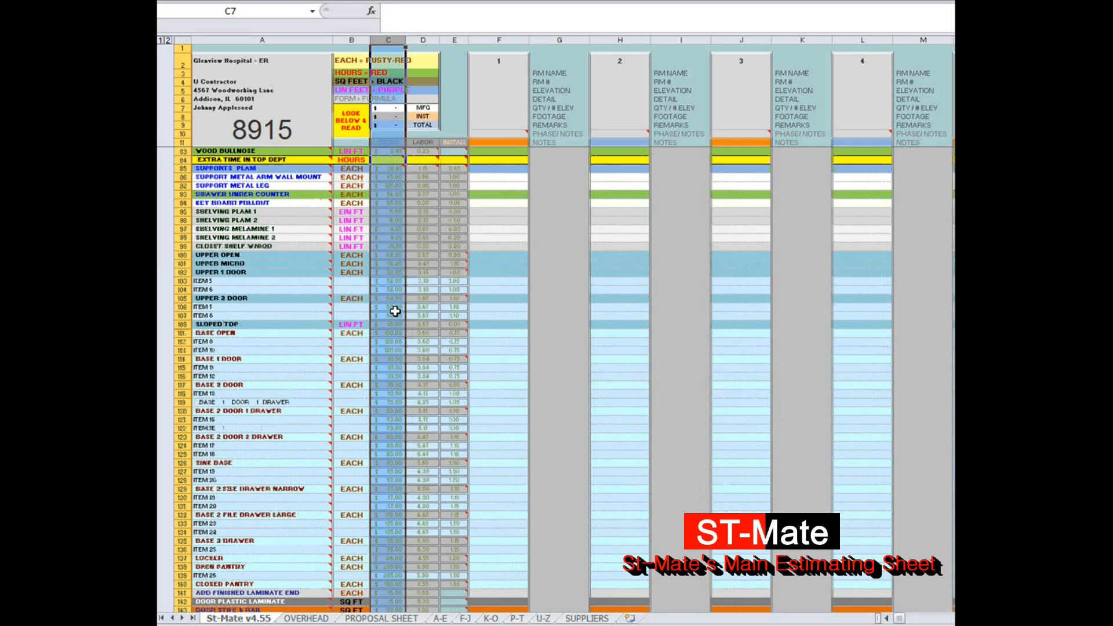
scroll(395, 311, "down", 2)
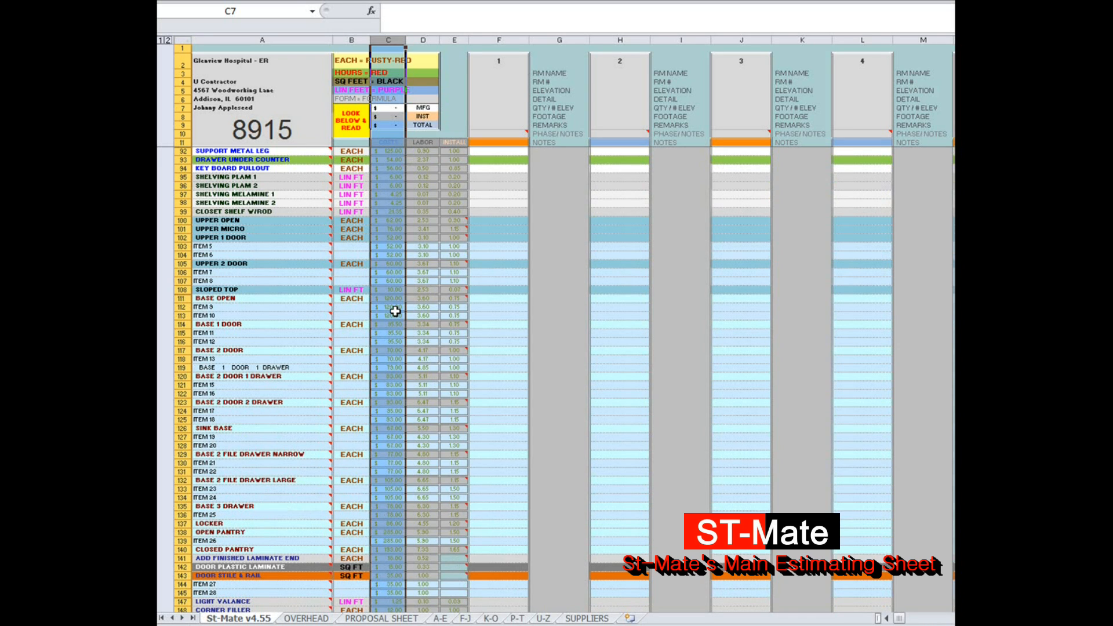
scroll(395, 312, "down", 3)
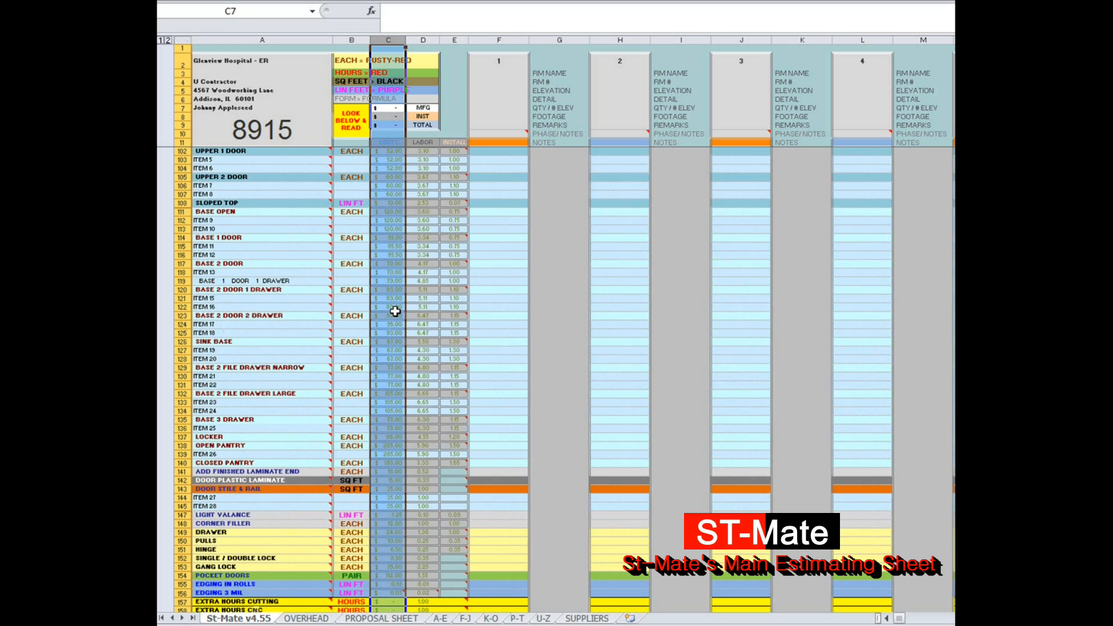
scroll(395, 311, "down", 2)
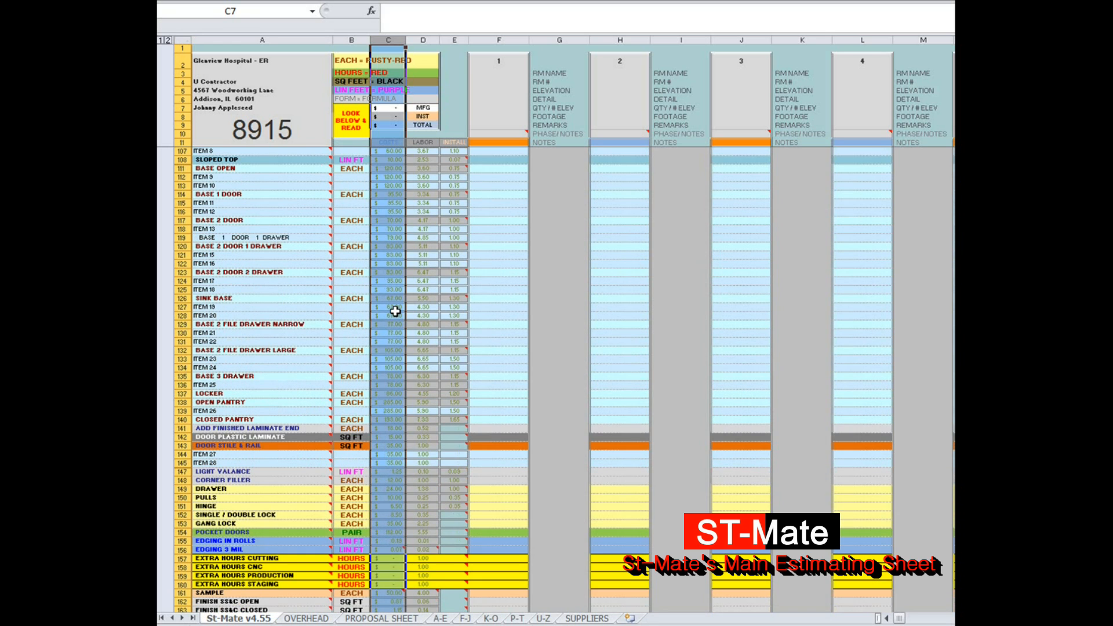
scroll(395, 311, "down", 1)
scroll(395, 311, "down", 2)
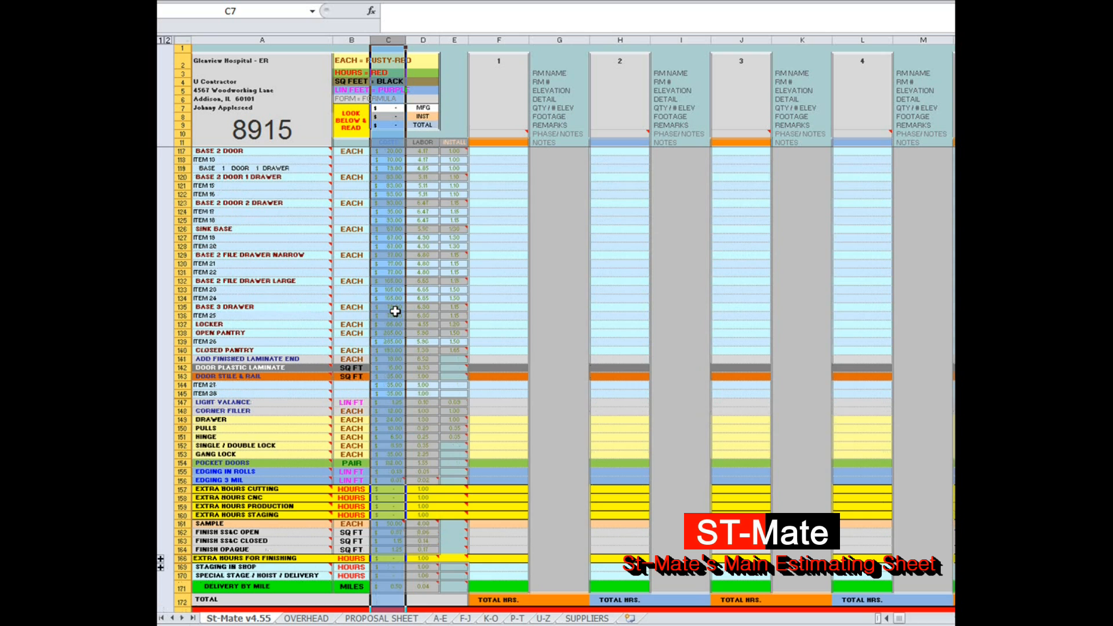
scroll(395, 312, "down", 2)
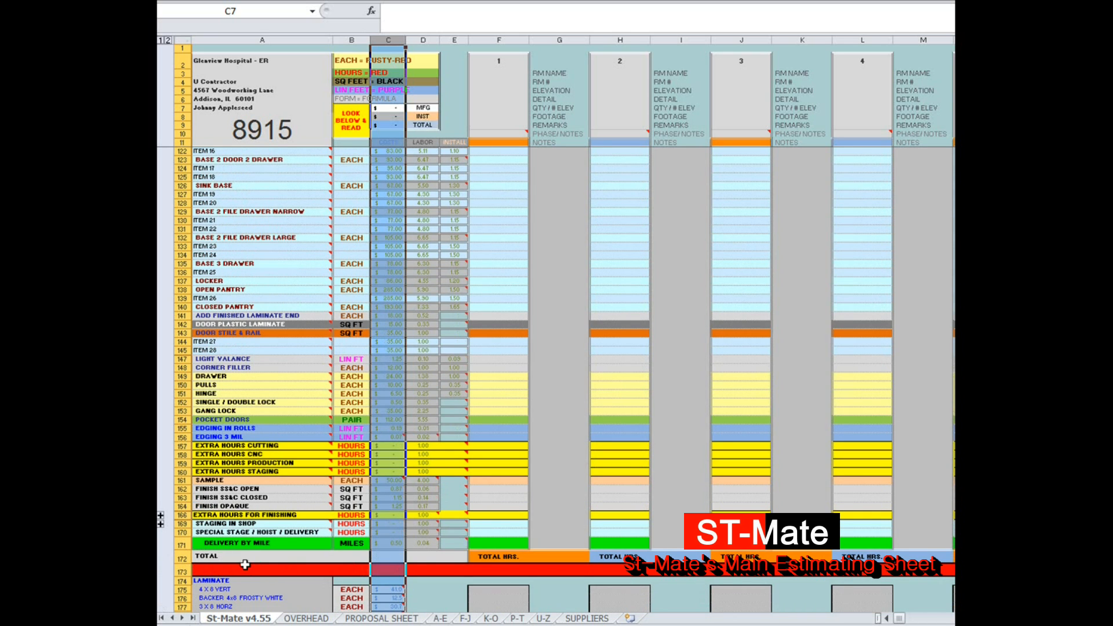
left_click(435, 558)
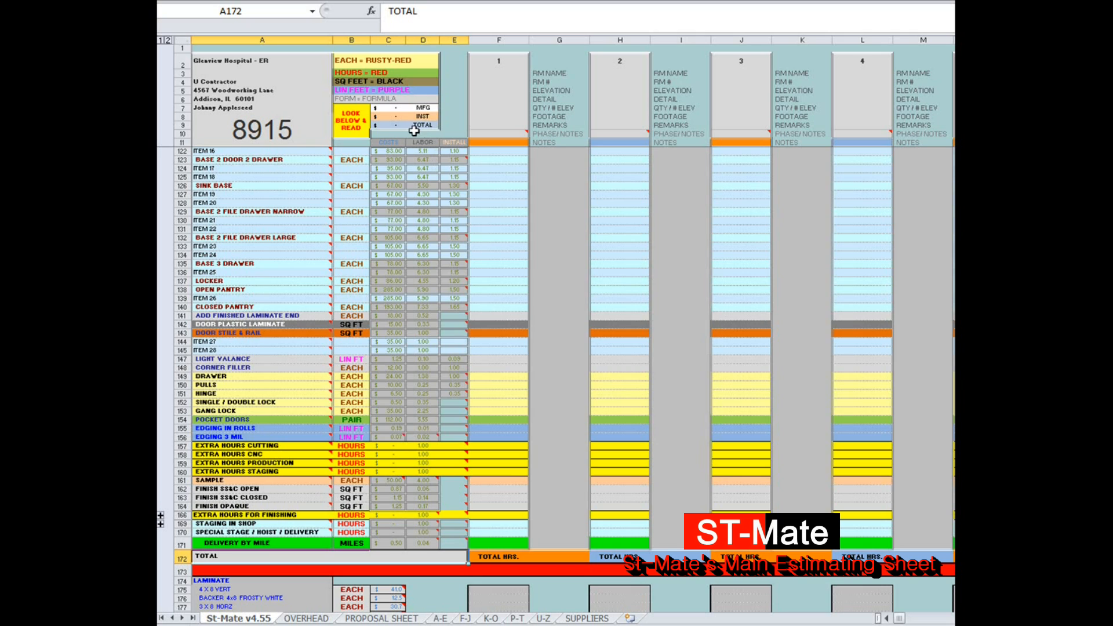
Step: Highlight the LABOR column and the INSTALL column in turn to review their rates per item
left_click(423, 34)
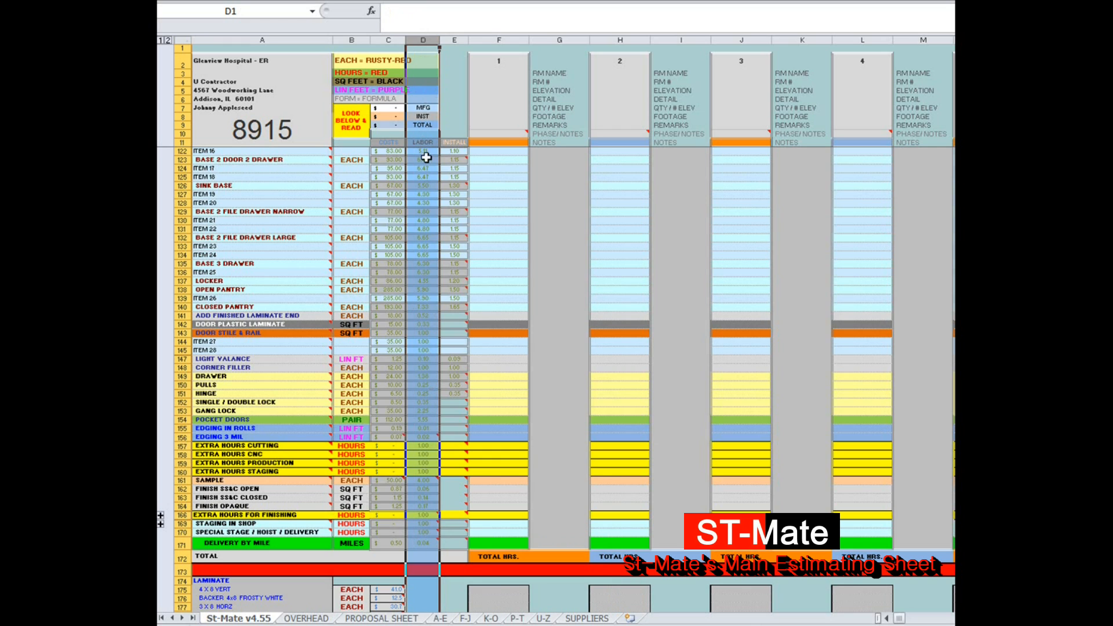
left_click(455, 117)
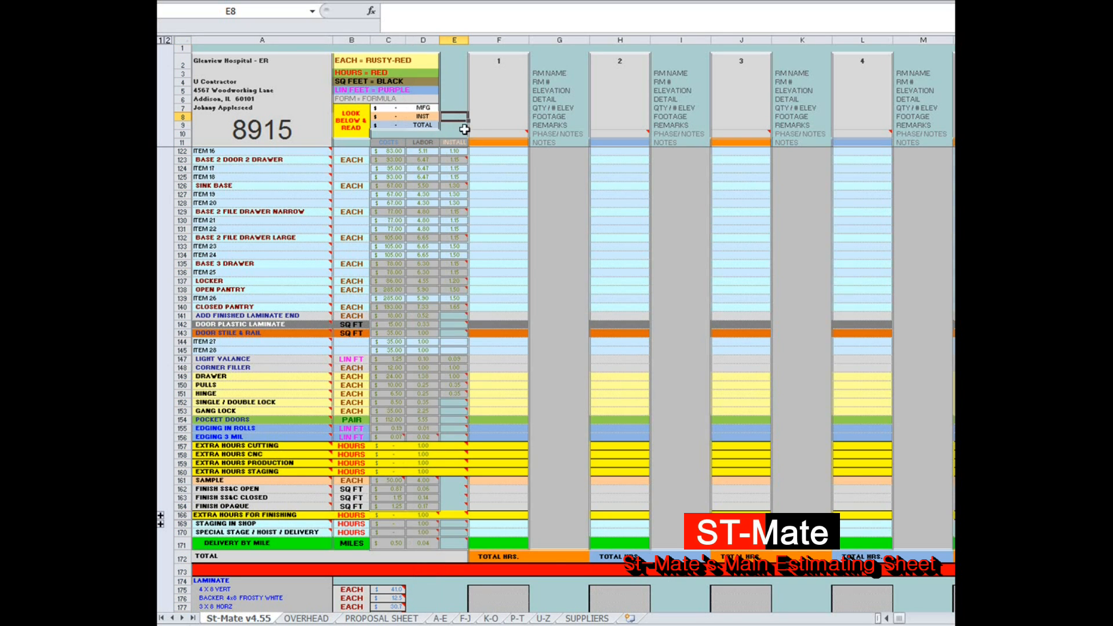
left_click(455, 38)
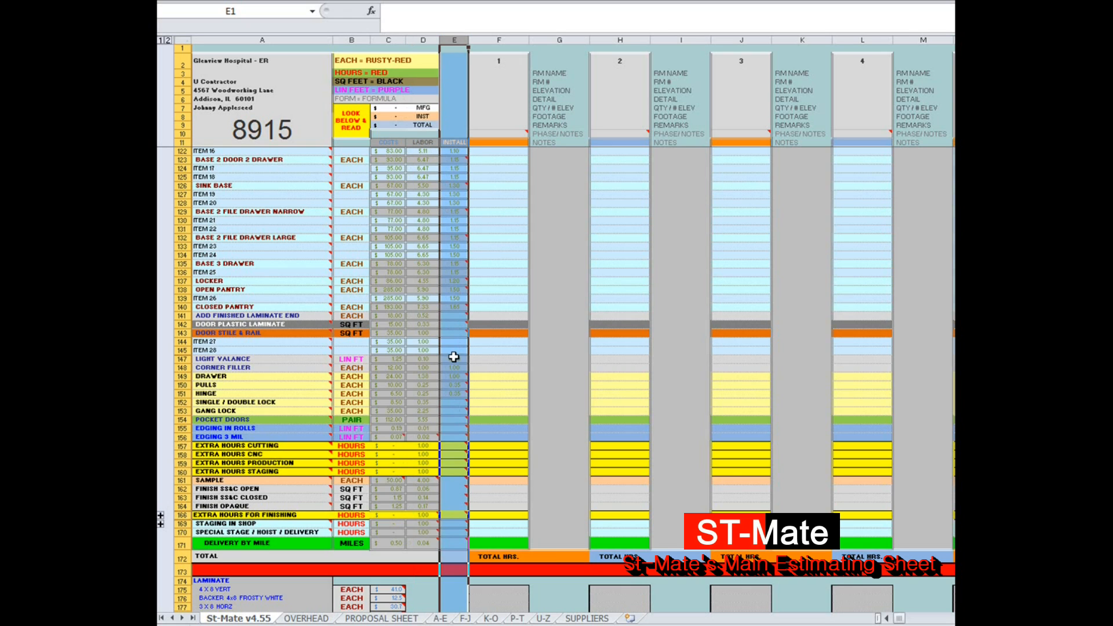
left_click(455, 116)
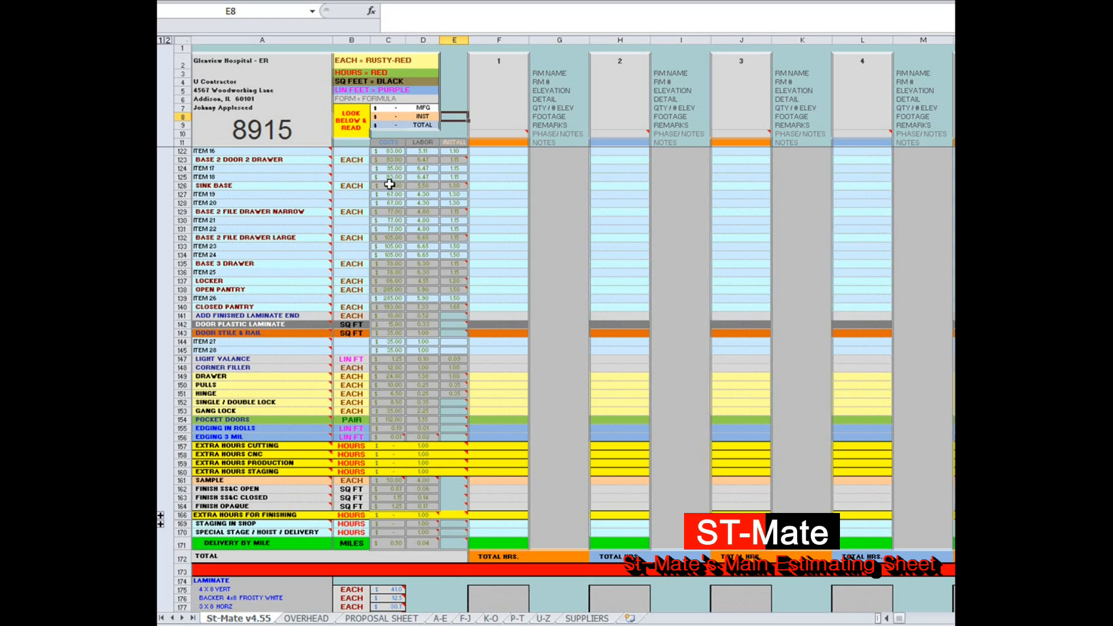
Step: Enter a quantity of 1 for SINK BASE in the column of task 1
left_click(493, 186)
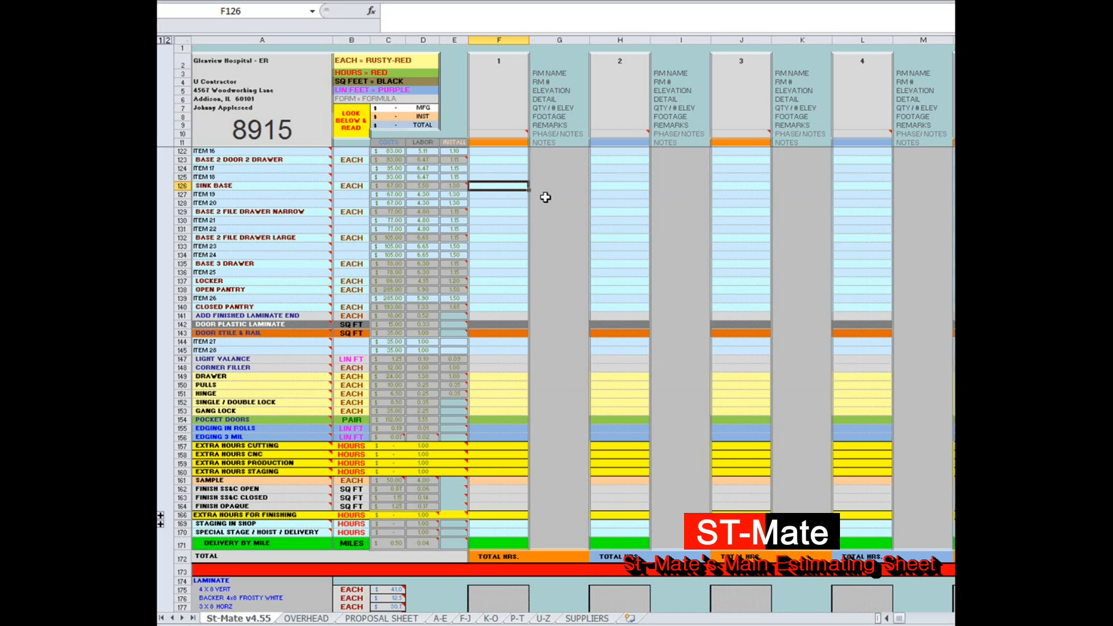
type("1")
key("Return")
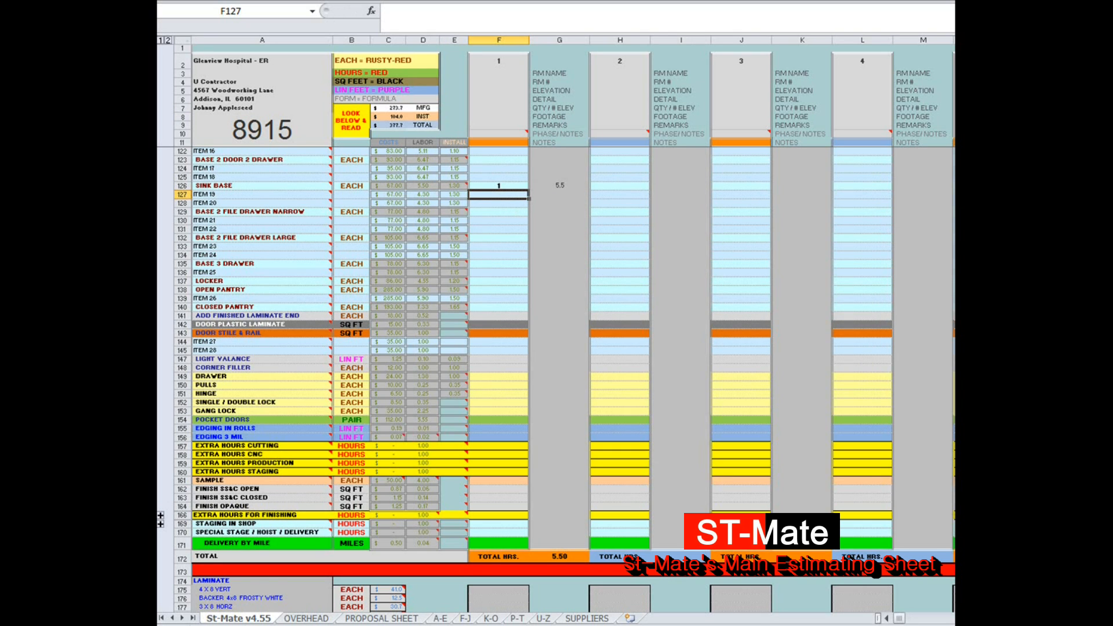
Step: Read the explanatory notes on the item names, from the office and custom tasks through veneer panels, wood trim and knee walls
scroll(273, 166, "up", 20)
mouse_move(282, 160)
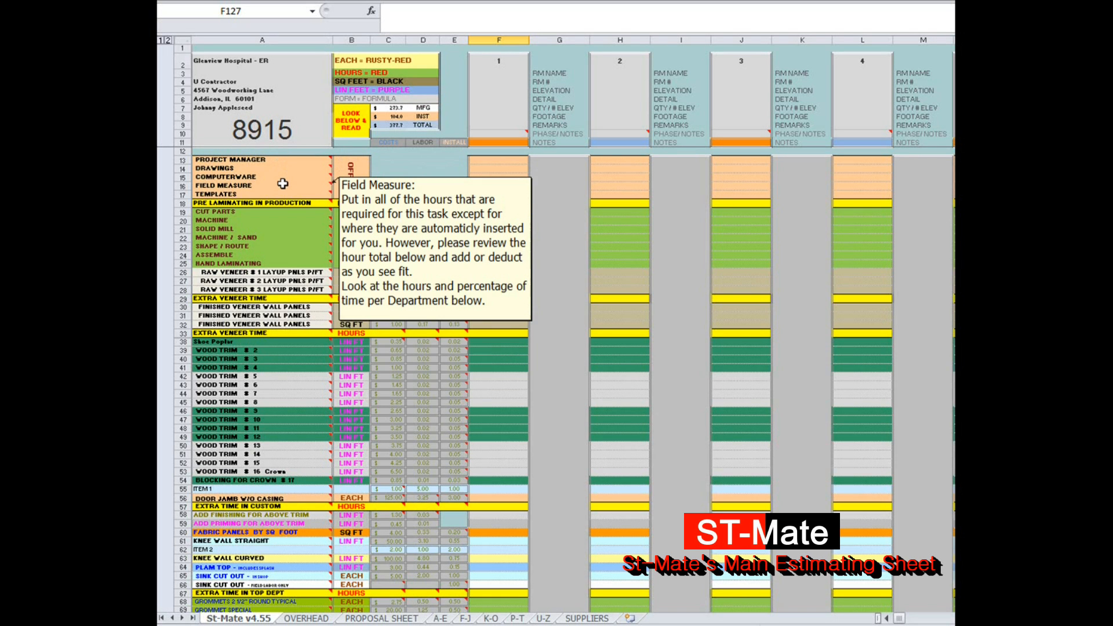
mouse_move(284, 211)
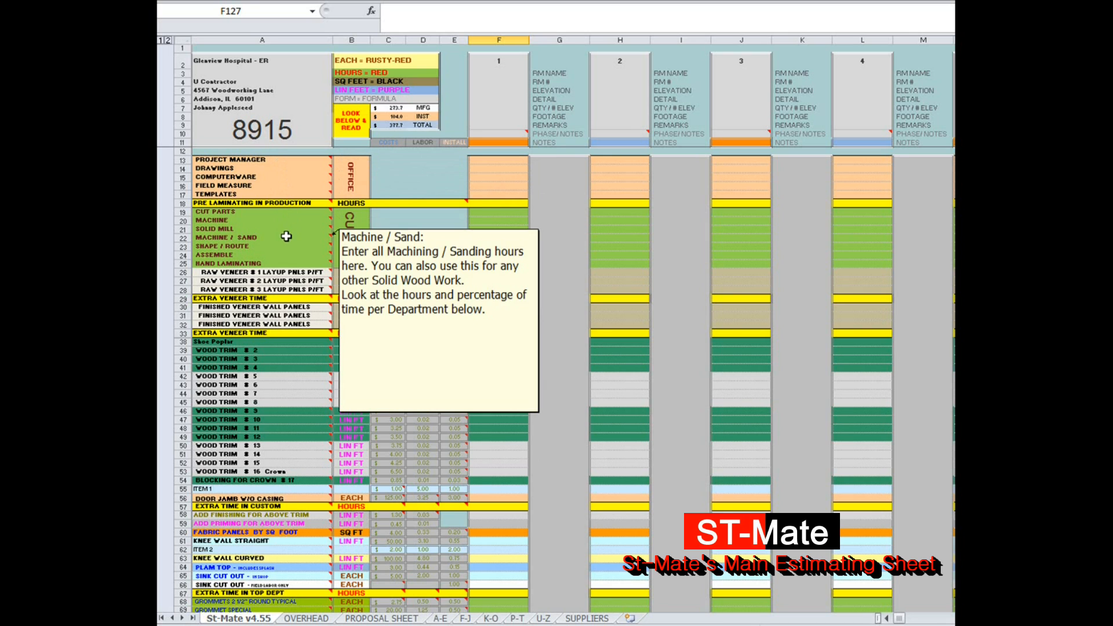
mouse_move(287, 248)
mouse_move(289, 271)
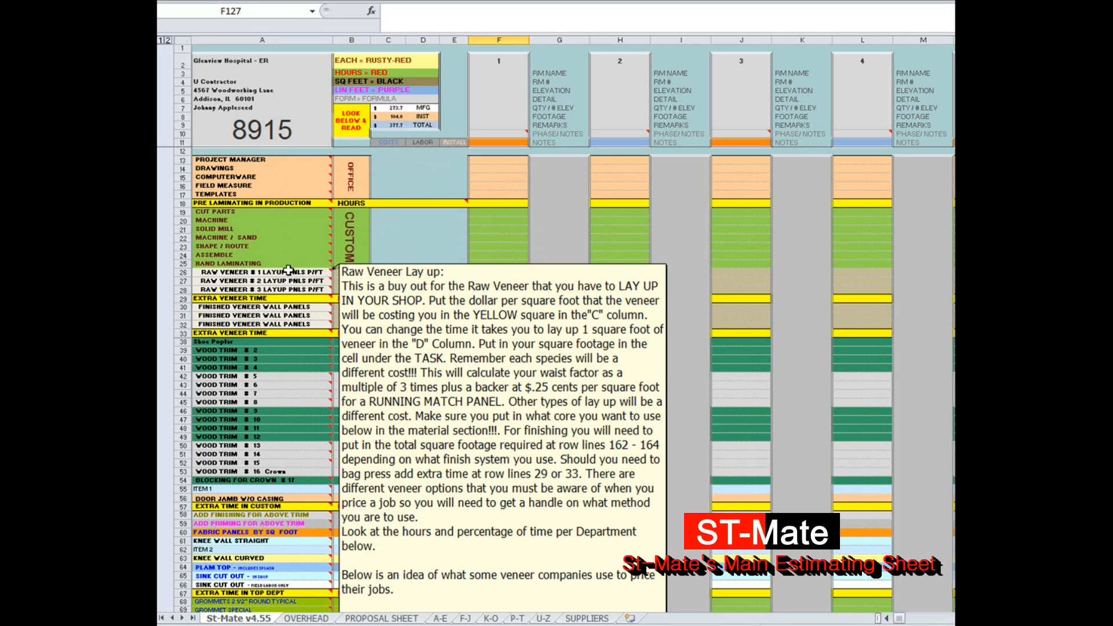
scroll(288, 271, "down", 2)
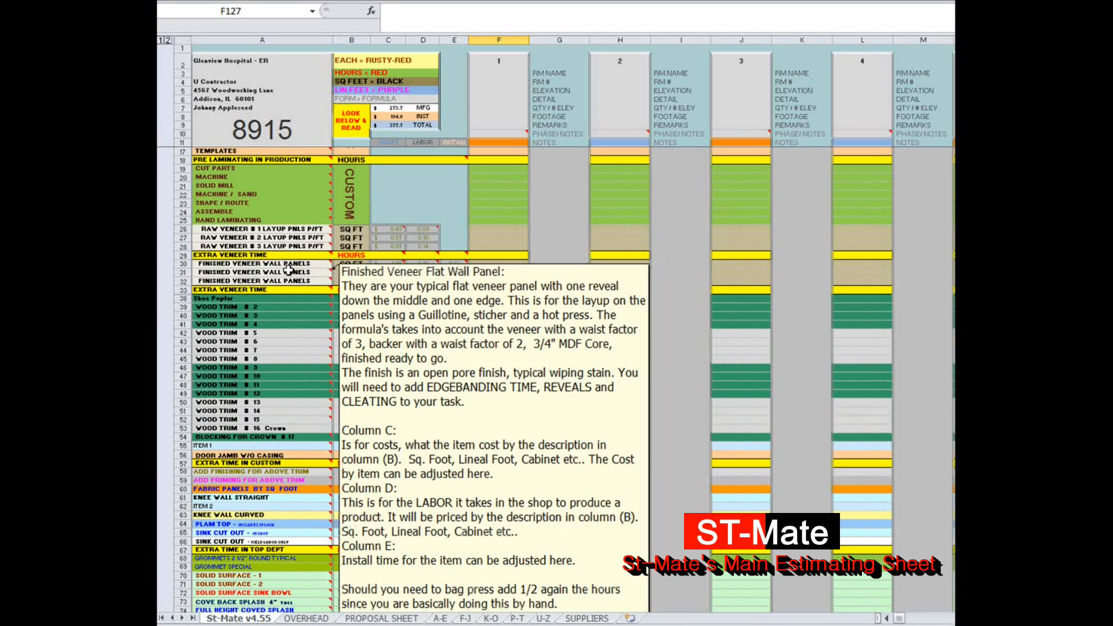
mouse_move(325, 175)
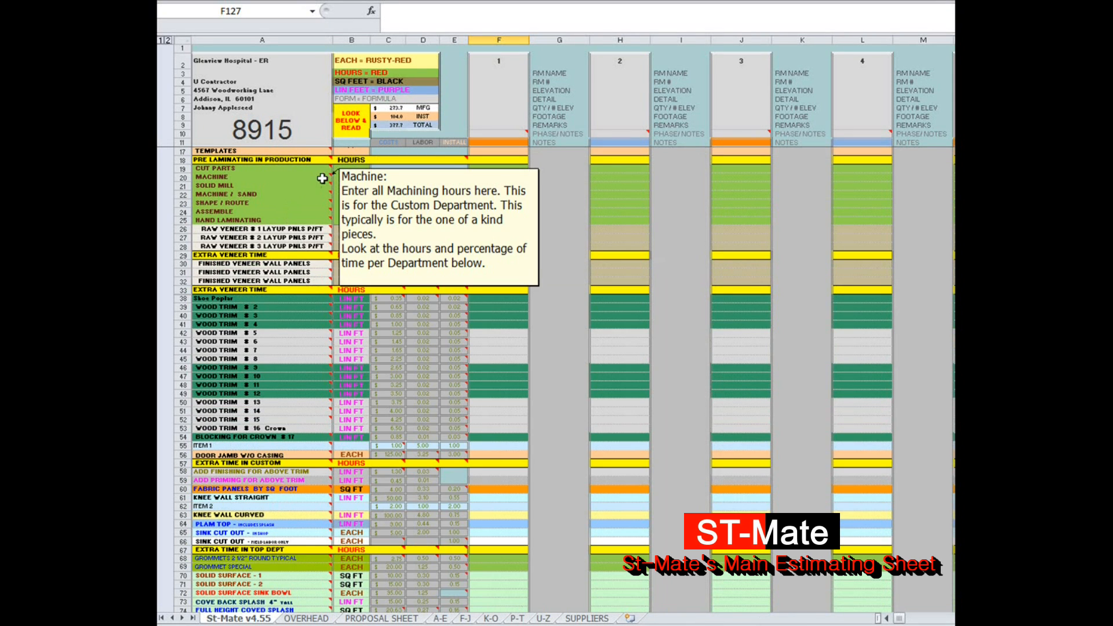
mouse_move(317, 306)
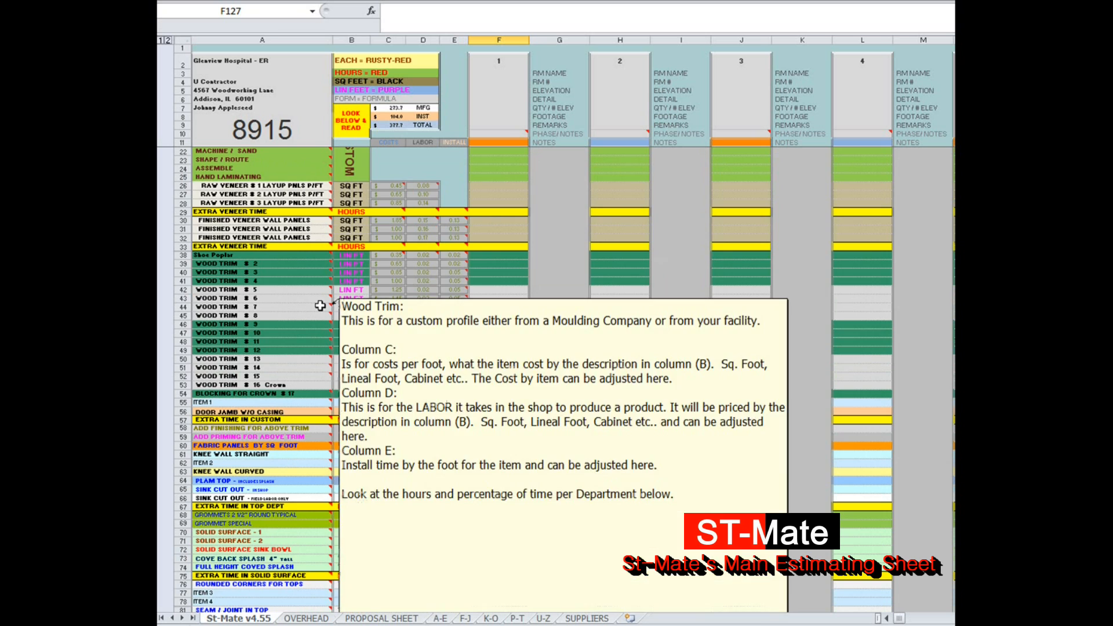
scroll(320, 305, "down", 3)
scroll(320, 306, "down", 2)
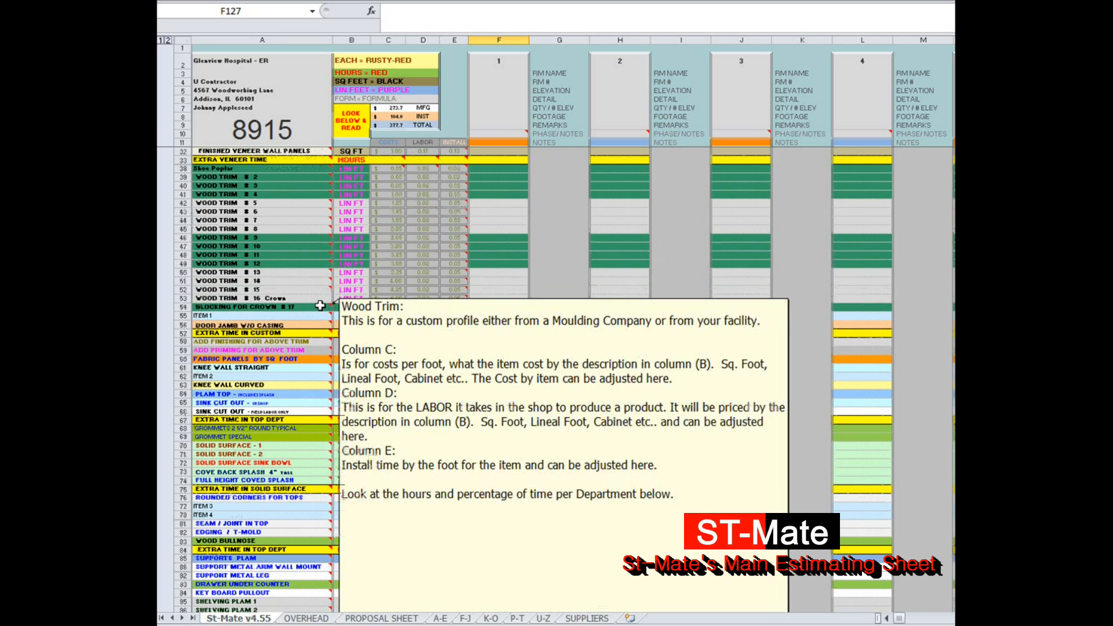
scroll(320, 306, "down", 1)
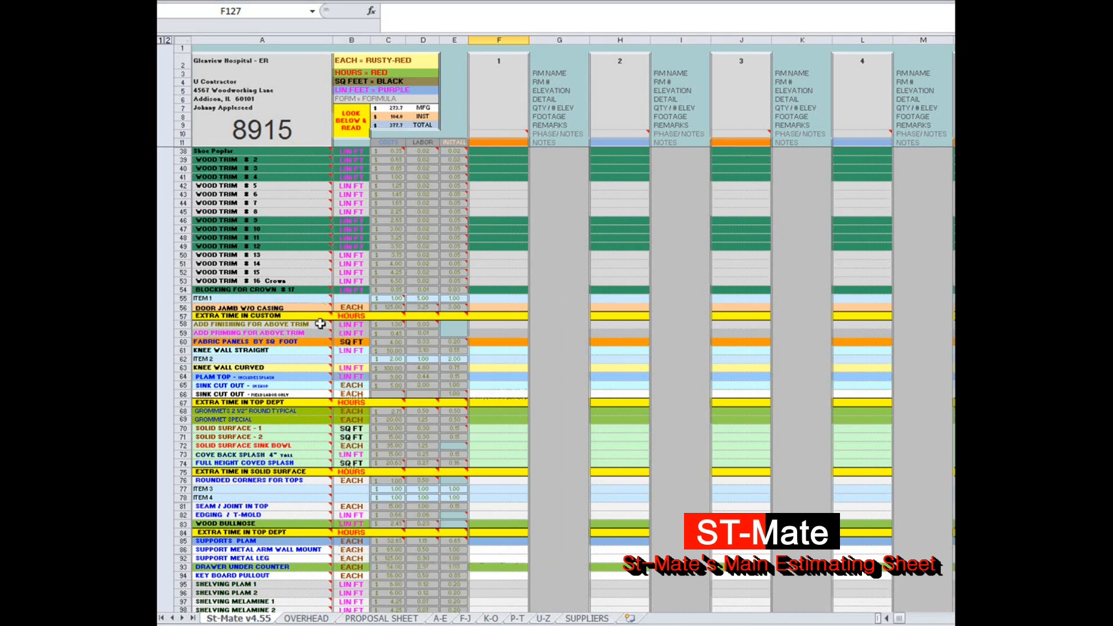
mouse_move(323, 341)
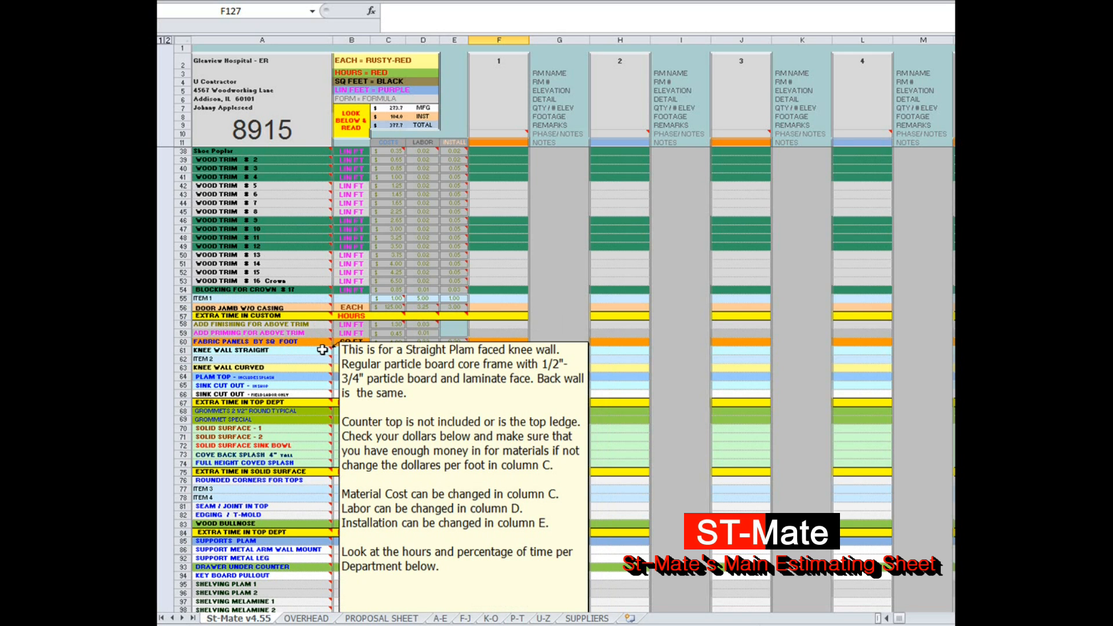
mouse_move(279, 385)
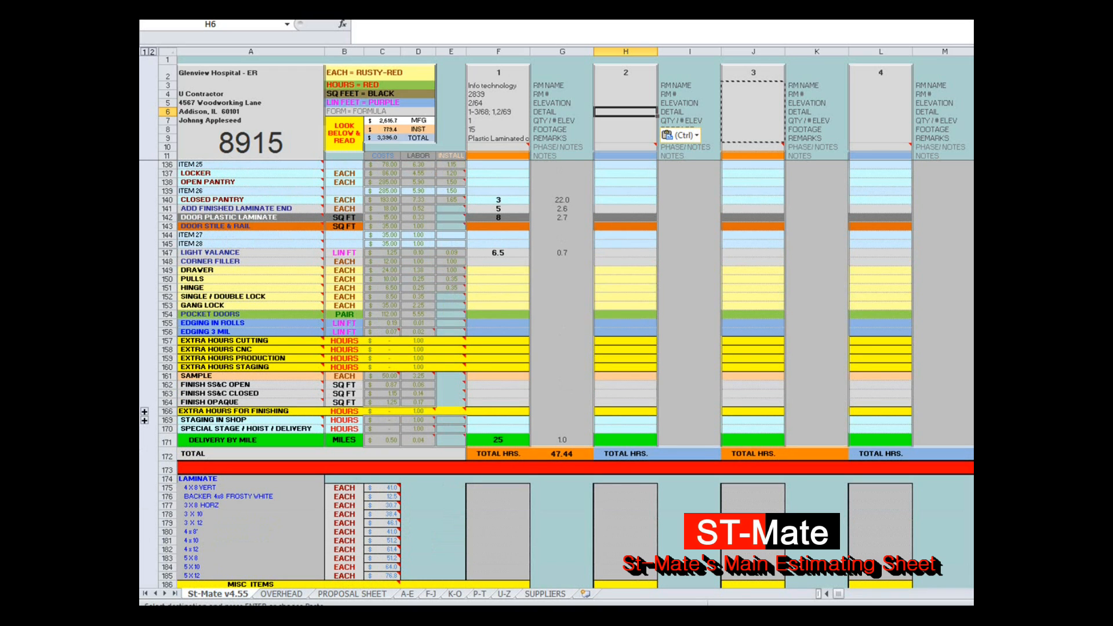
Step: Review task 1's materials list, total materials, cost summary and the breakdown of hours by department
scroll(557, 374, "down", 14)
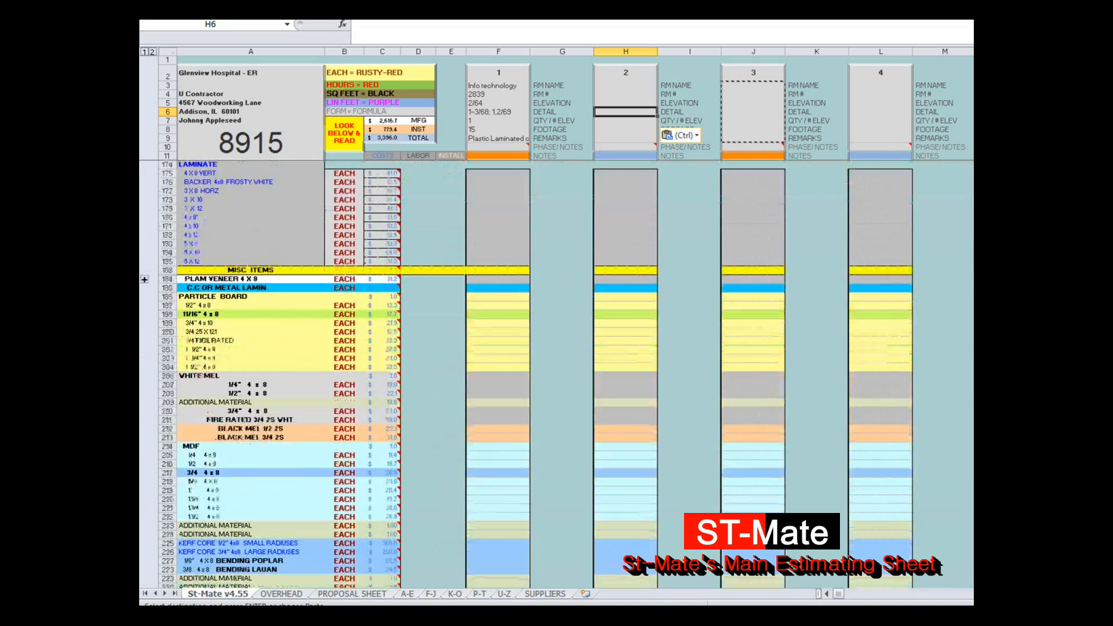
scroll(557, 374, "down", 6)
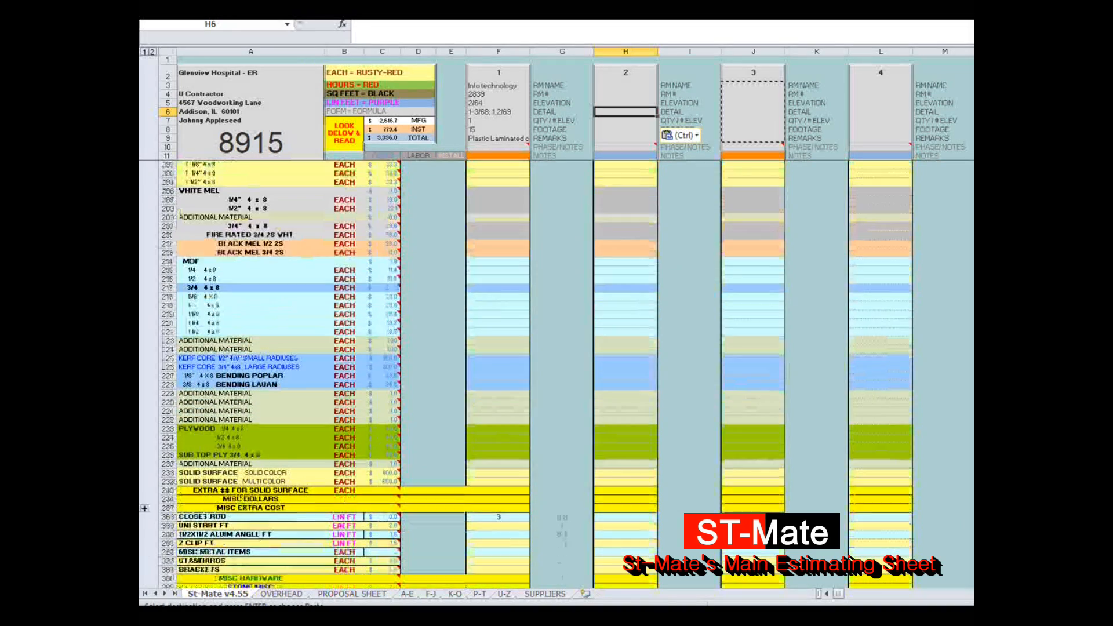
scroll(557, 374, "down", 7)
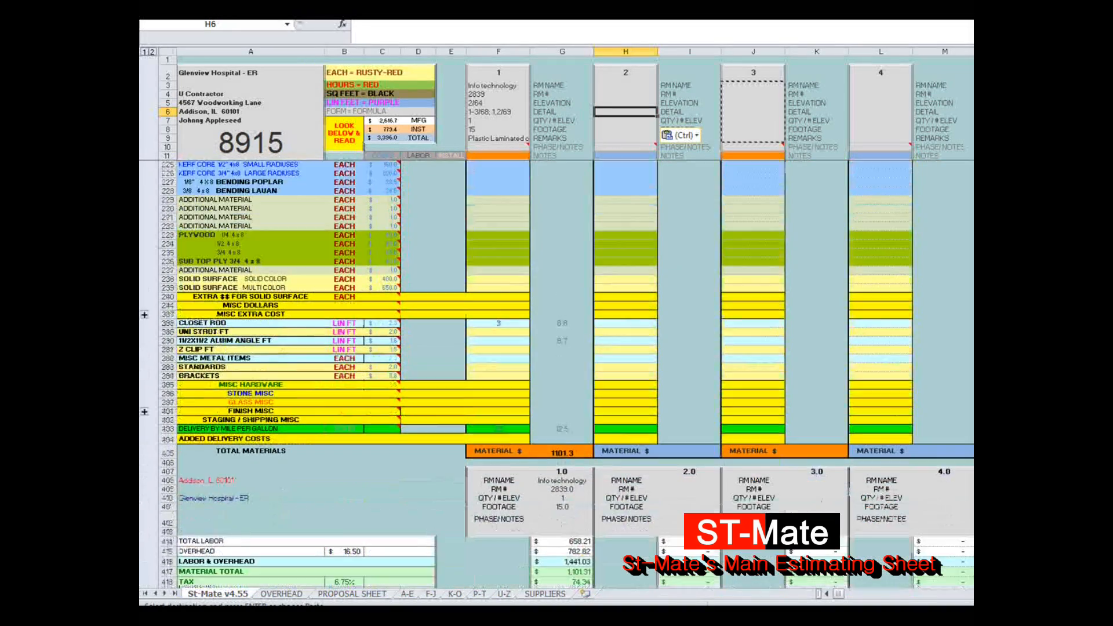
scroll(556, 375, "down", 5)
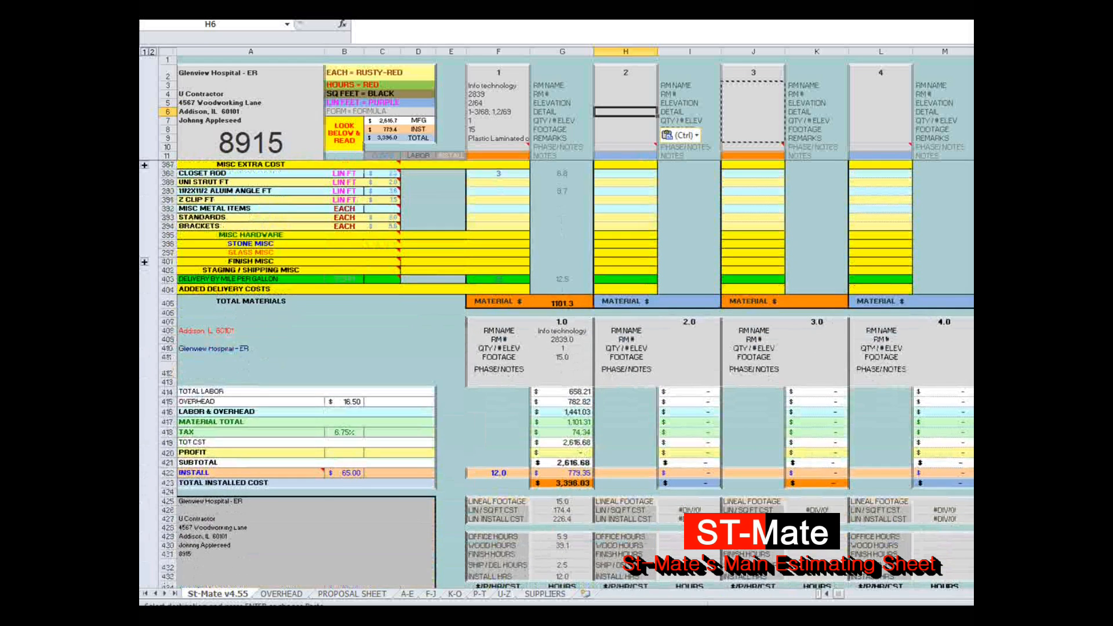
key("ctrl+Page_Down")
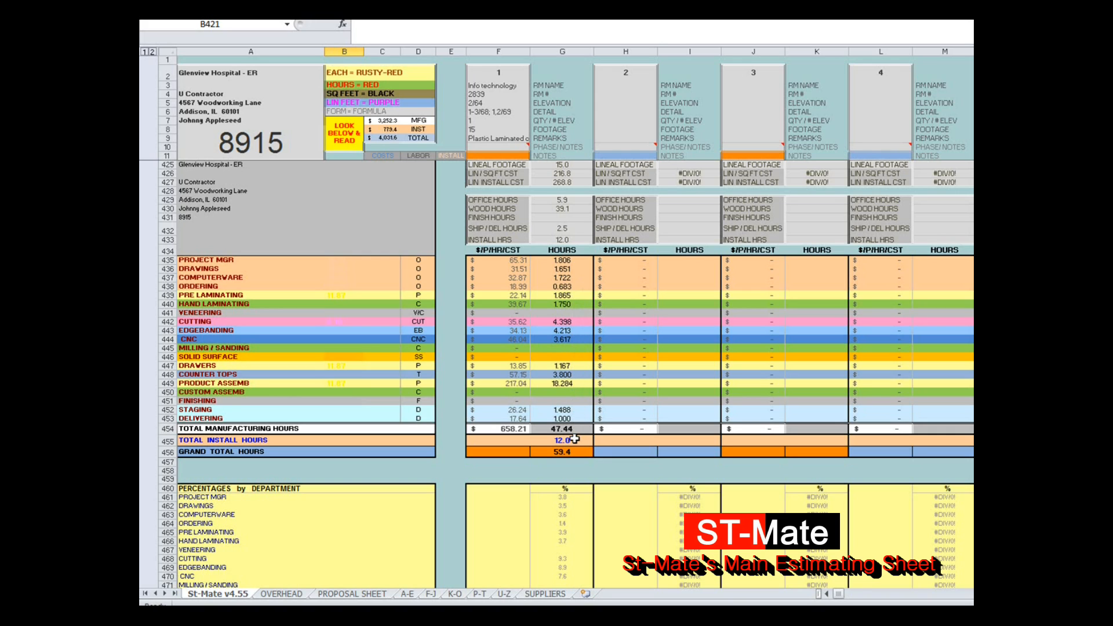
Step: Review task 1's total hours, the percentages by department and the installation quantities and hours
scroll(580, 464, "down", 2)
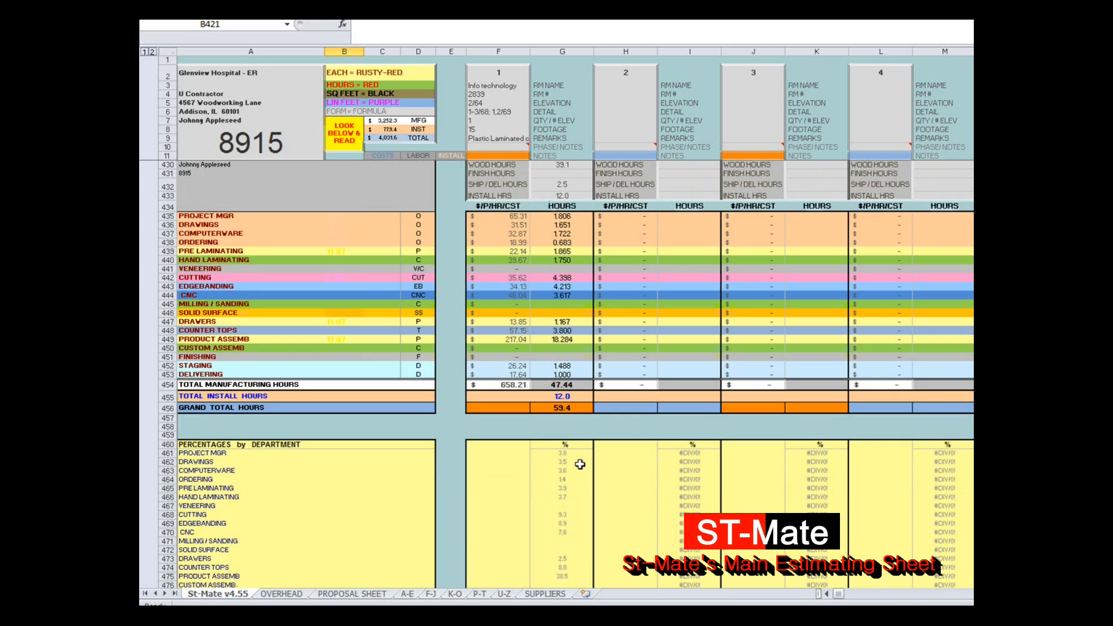
scroll(580, 464, "down", 3)
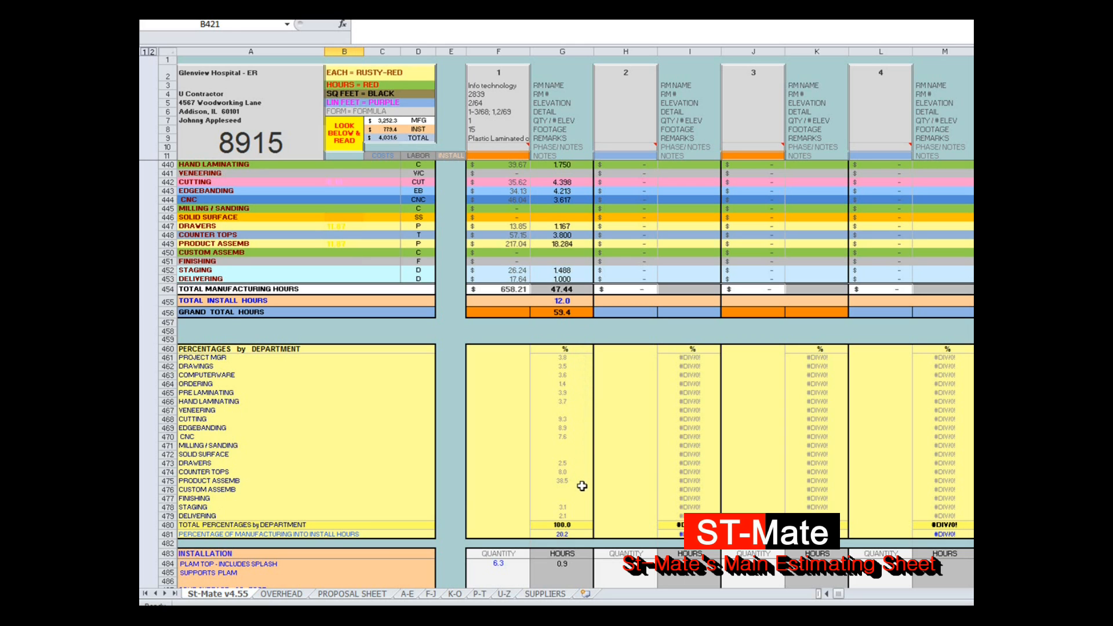
scroll(582, 486, "down", 12)
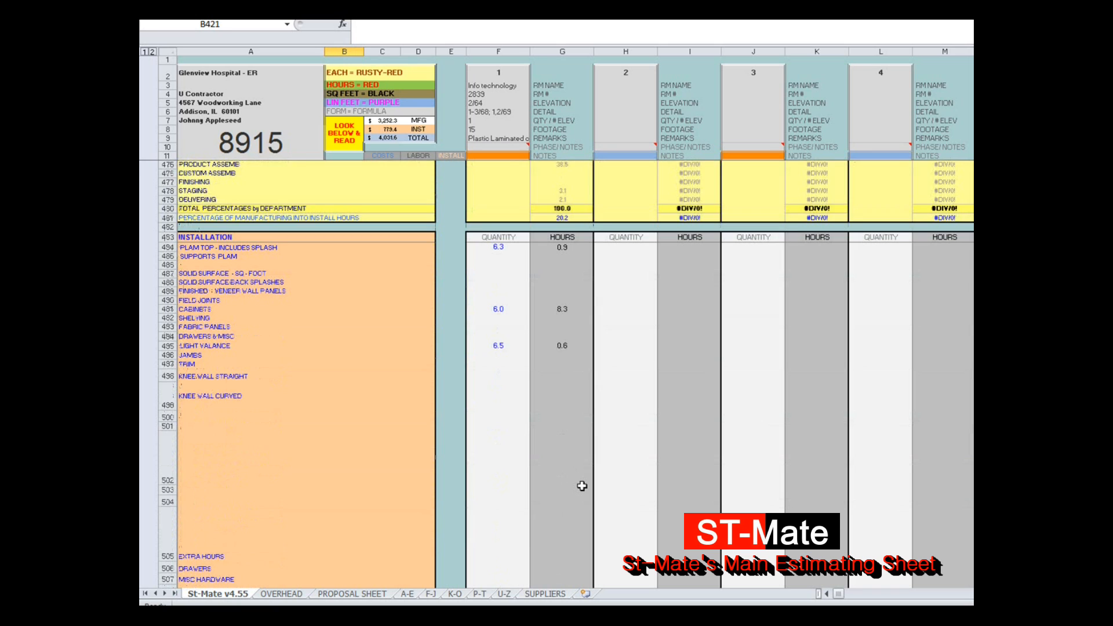
scroll(582, 485, "down", 1)
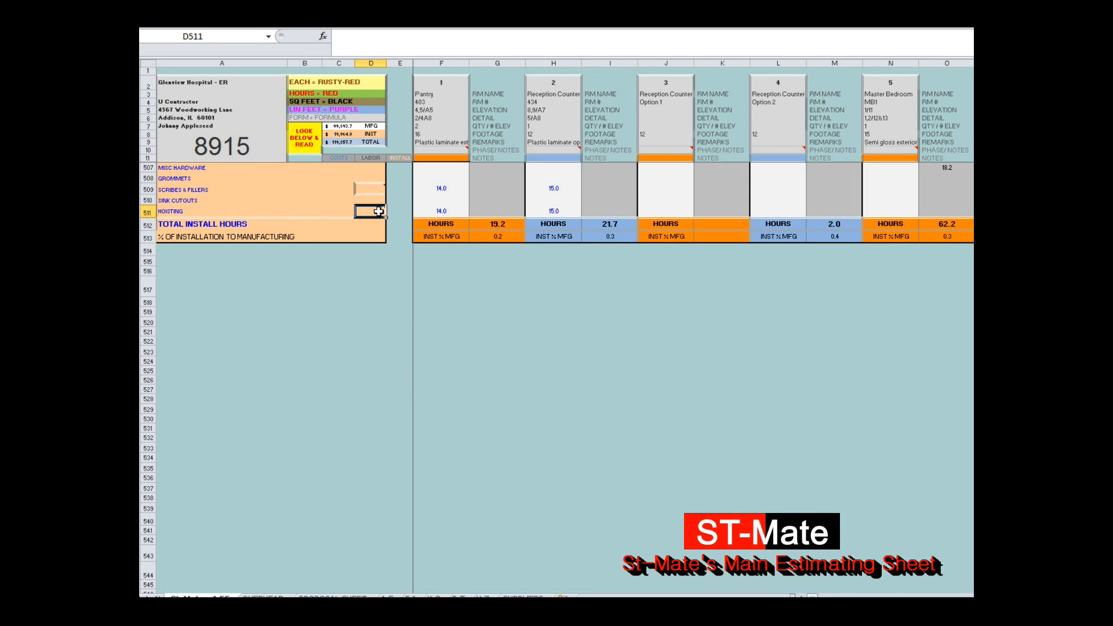
Step: Enter a value of .1 for HOISTING in cell D511 of the installation section
mouse_move(377, 211)
type(".")
type("1")
key("Return")
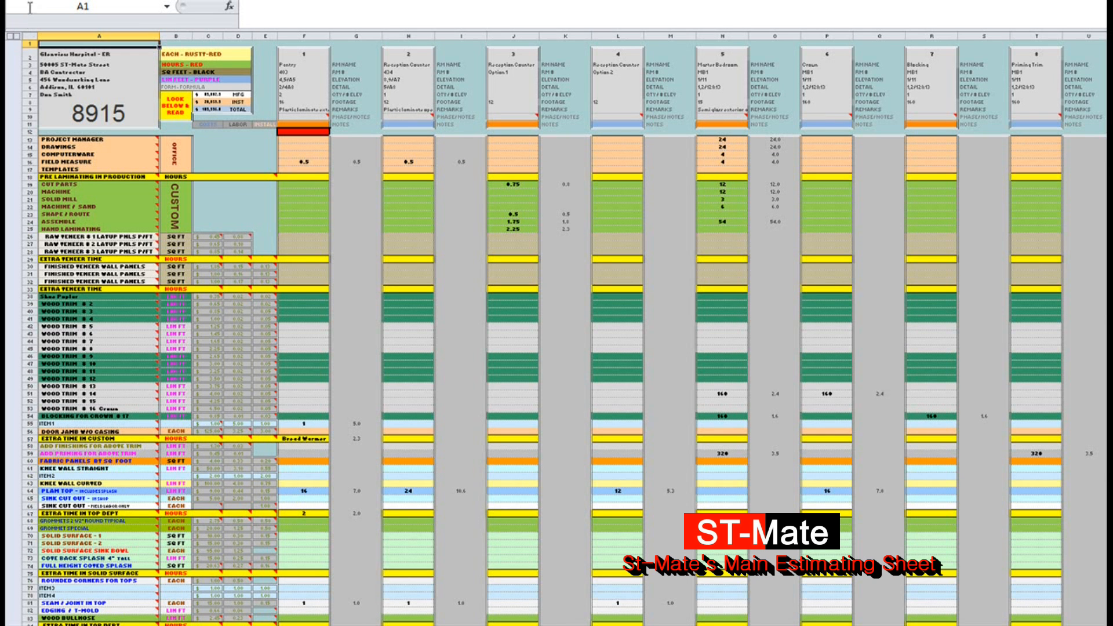
Step: Open the list of named cell locations for the main estimating sheet
left_click(167, 8)
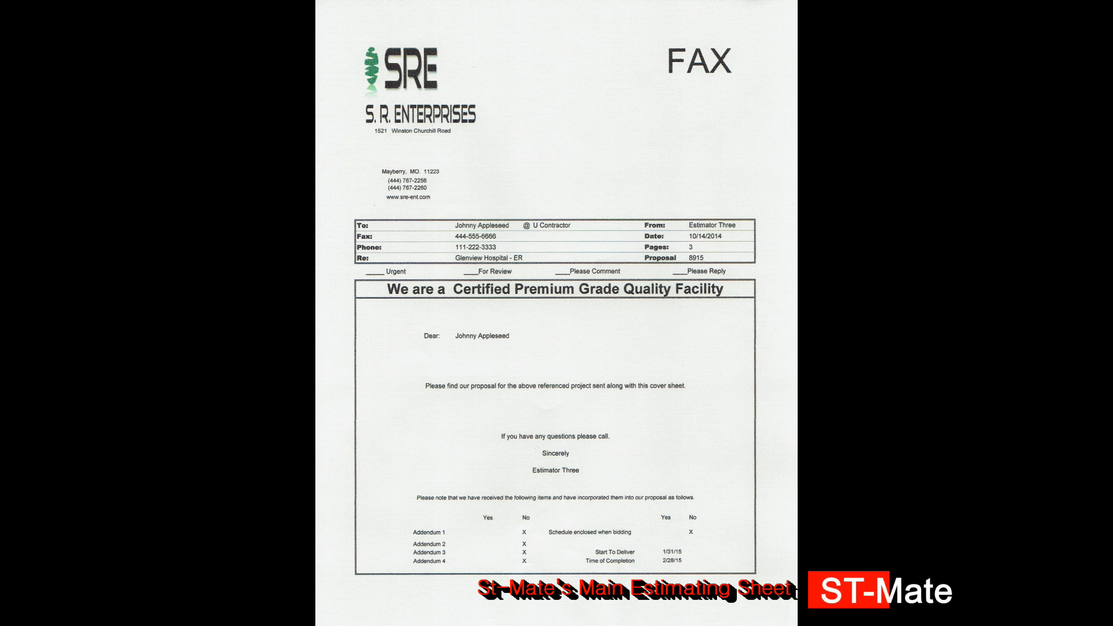